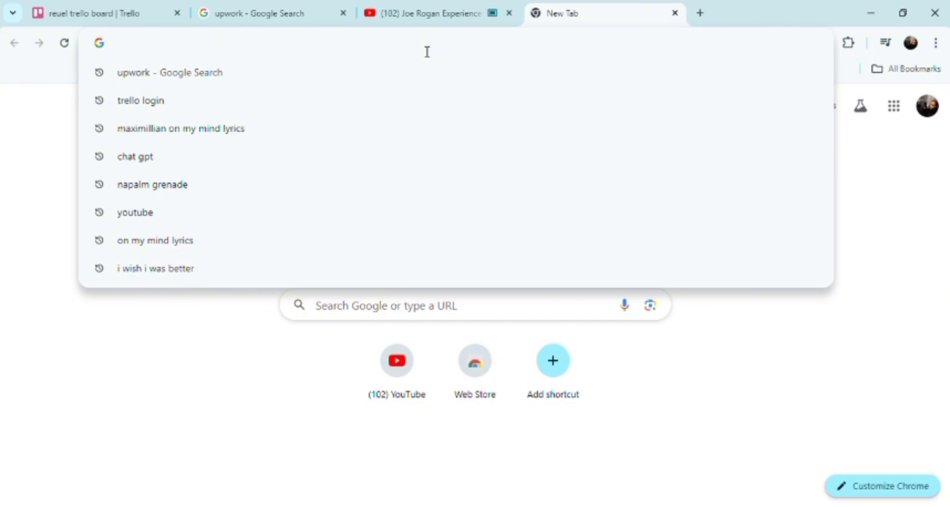
Step: Search the web for "trello login" and look over the results
{"action": "type", "text": "trello"}
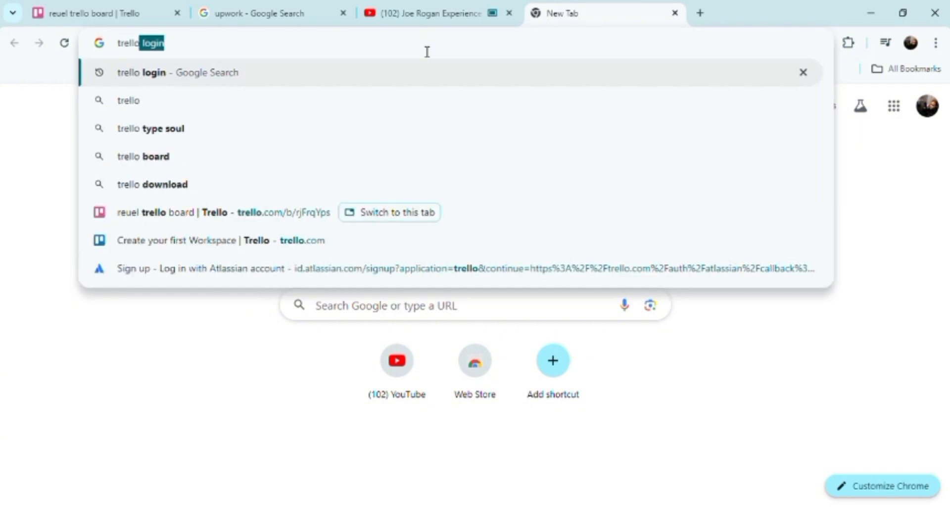
{"action": "key", "text": "Return"}
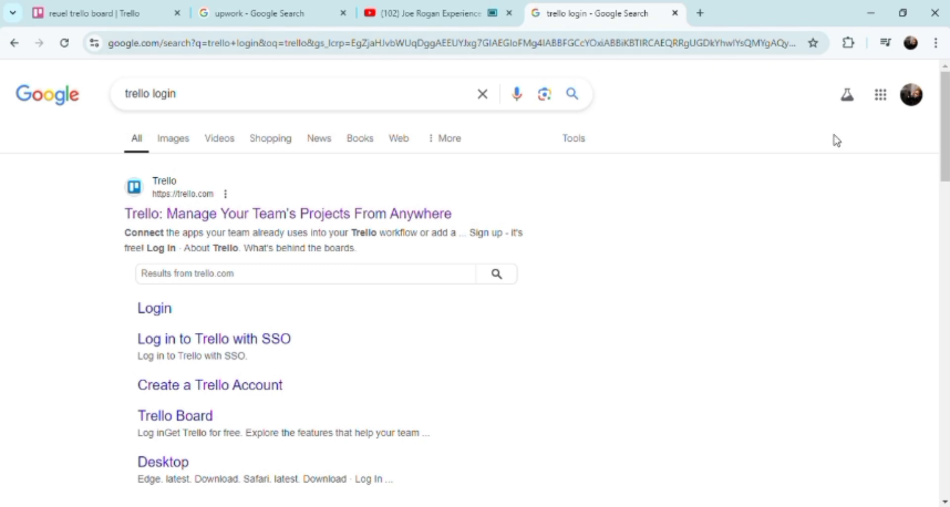
{"action": "mouse_move", "coordinate": [946, 157]}
{"action": "left_mouse_down"}
{"action": "mouse_move", "coordinate": [947, 207]}
{"action": "mouse_move", "coordinate": [947, 157]}
{"action": "left_mouse_up"}
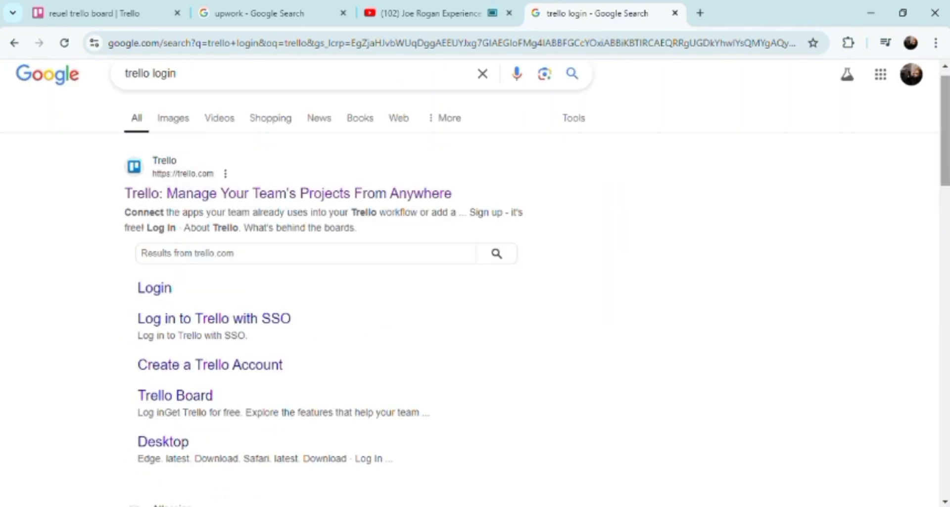
Step: Switch to the open Trello board and review the workspace settings, including visibility, Slack linking and the Premium restrictions
{"action": "left_click", "coordinate": [95, 14]}
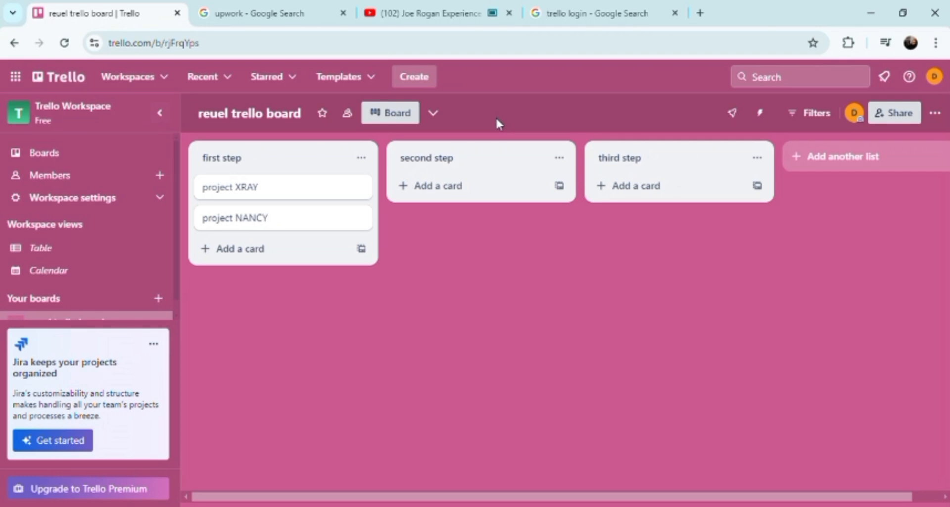
{"action": "left_click", "coordinate": [160, 199]}
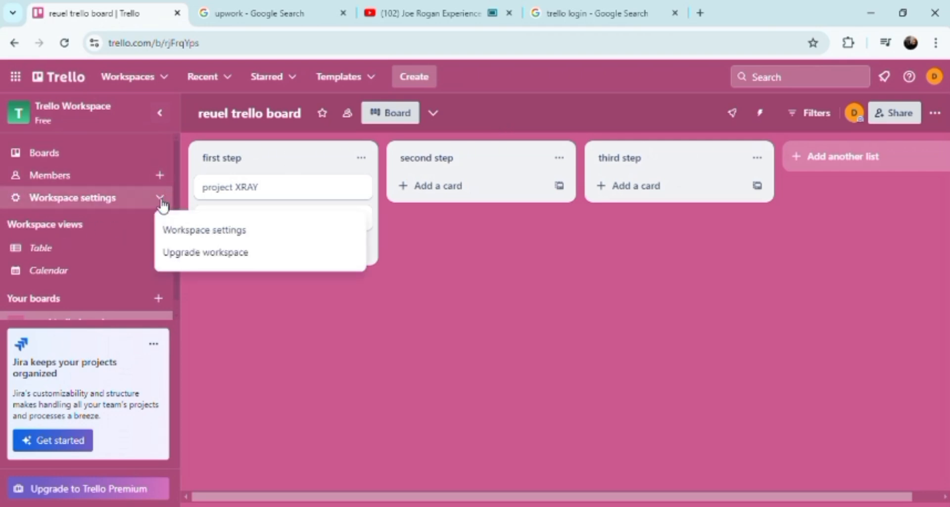
{"action": "left_click", "coordinate": [198, 238]}
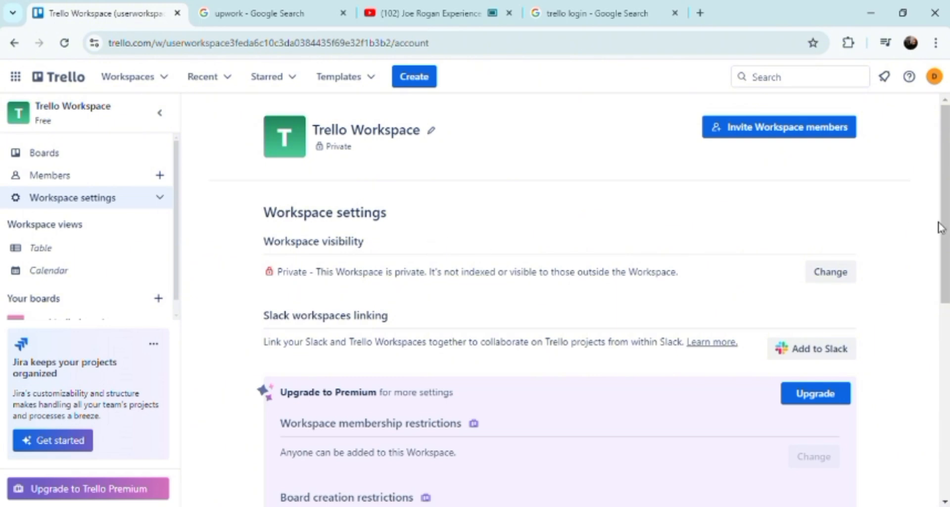
{"action": "scroll", "coordinate": [940, 227], "scroll_direction": "down", "scroll_amount": 2}
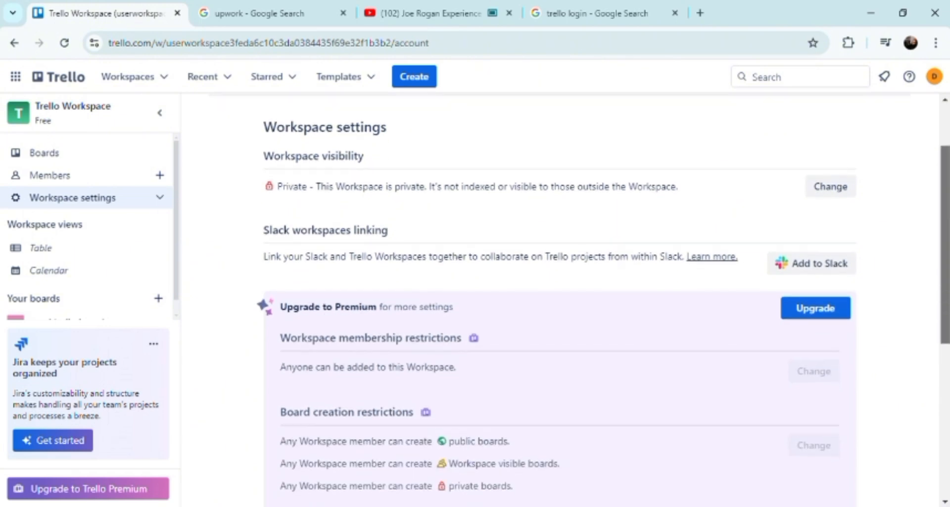
{"action": "scroll", "coordinate": [940, 247], "scroll_direction": "down", "scroll_amount": 1}
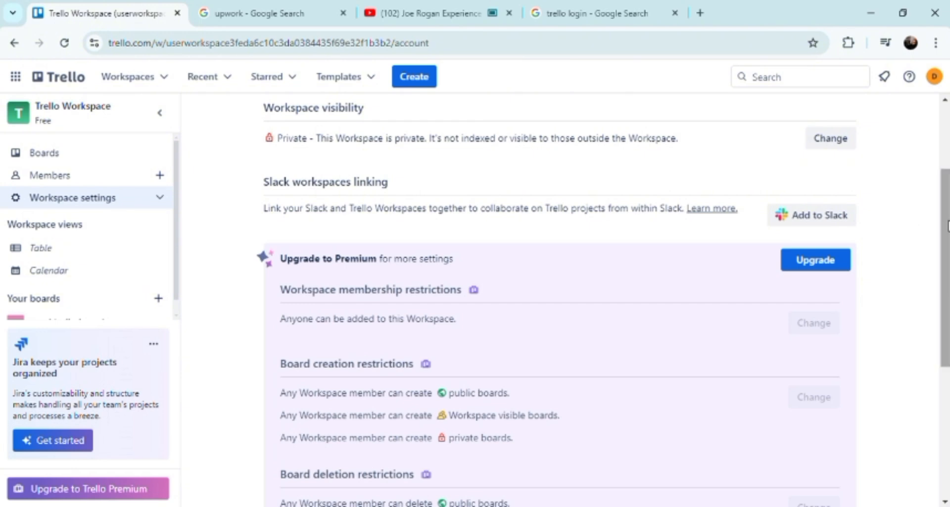
{"action": "left_click_drag", "start_coordinate": [947, 225], "coordinate": [915, 155]}
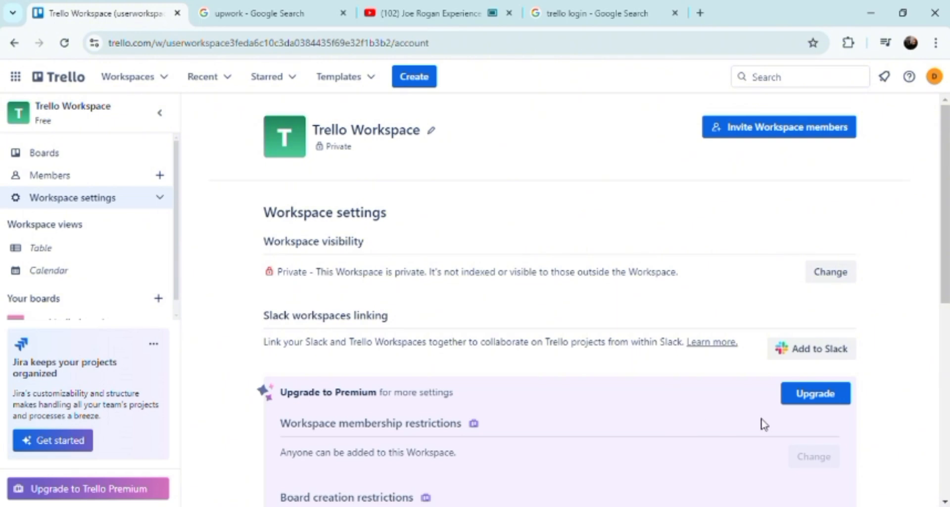
Step: Show the workspace's Table view and sort it by due date in ascending order
{"action": "left_click", "coordinate": [37, 253]}
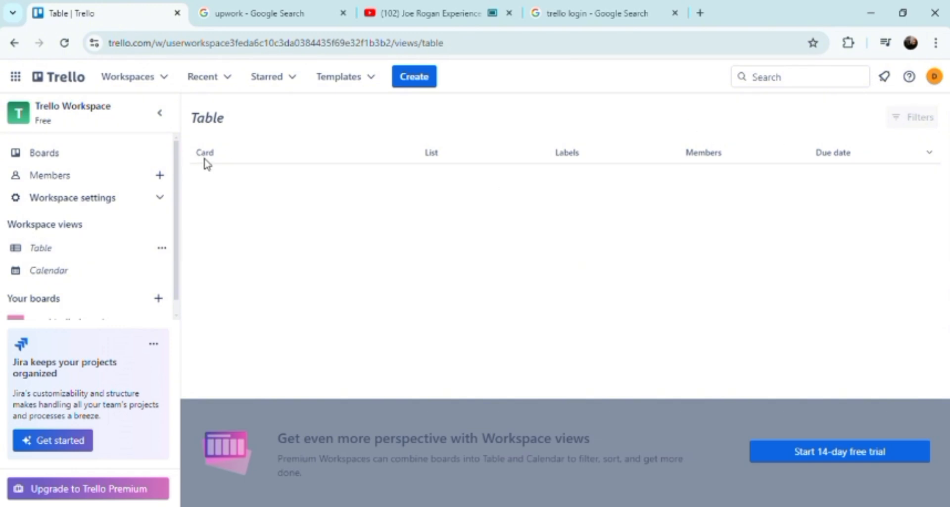
{"action": "left_click", "coordinate": [934, 153]}
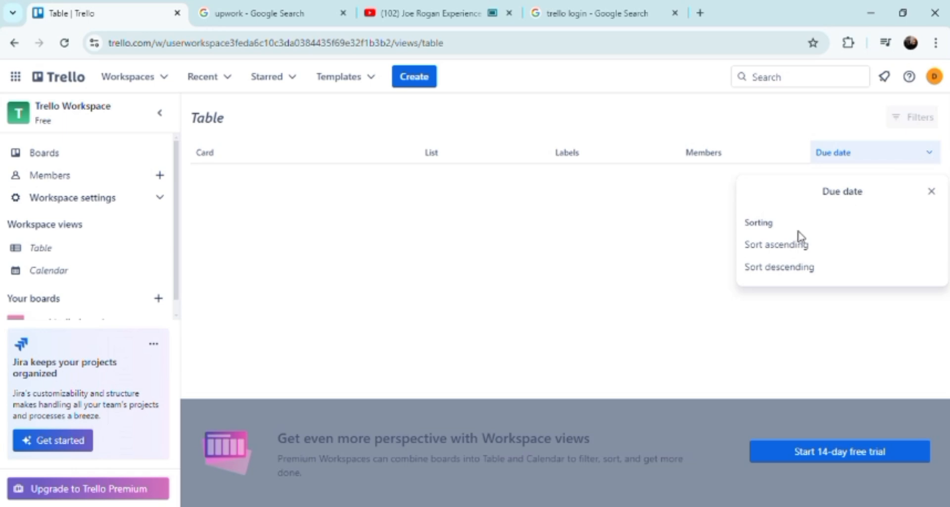
{"action": "left_click", "coordinate": [797, 255]}
Step: Create a board titled "sample for tech tricks" with the night-time mountain road photo as background, leaving the first list unnamed
{"action": "left_click", "coordinate": [412, 82]}
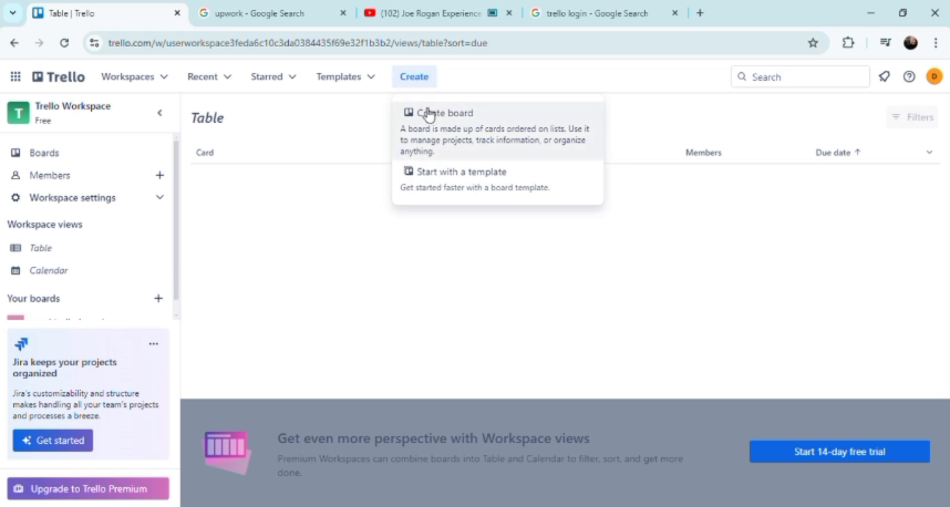
{"action": "left_click", "coordinate": [438, 132]}
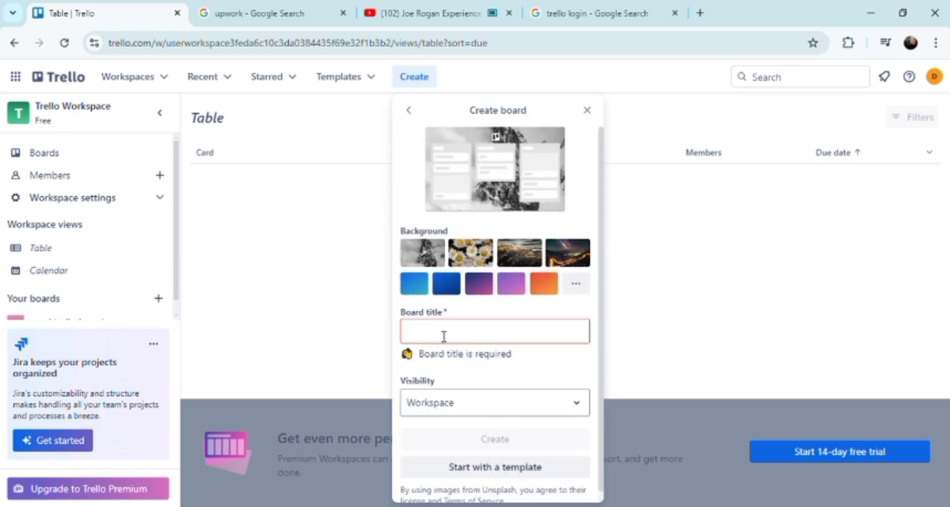
{"action": "type", "text": "sam"}
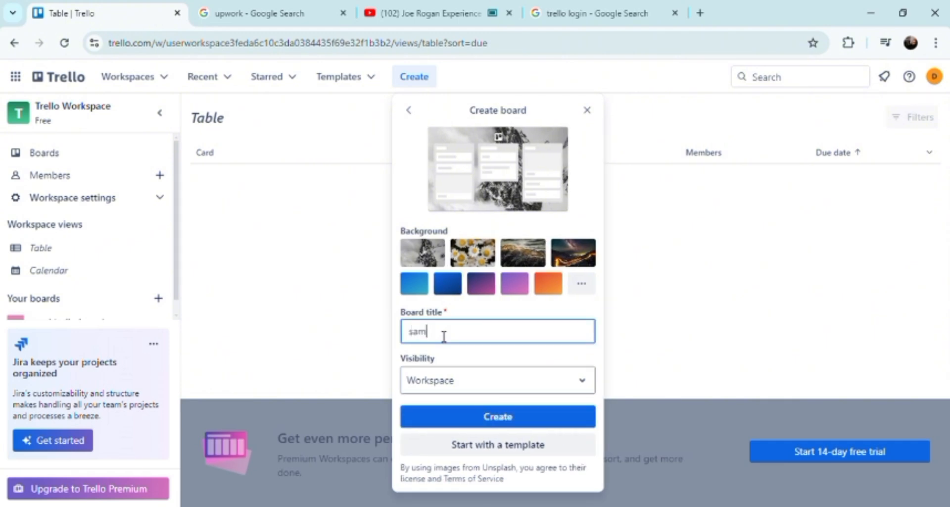
{"action": "type", "text": "ple for tech tricks"}
{"action": "left_click", "coordinate": [465, 257]}
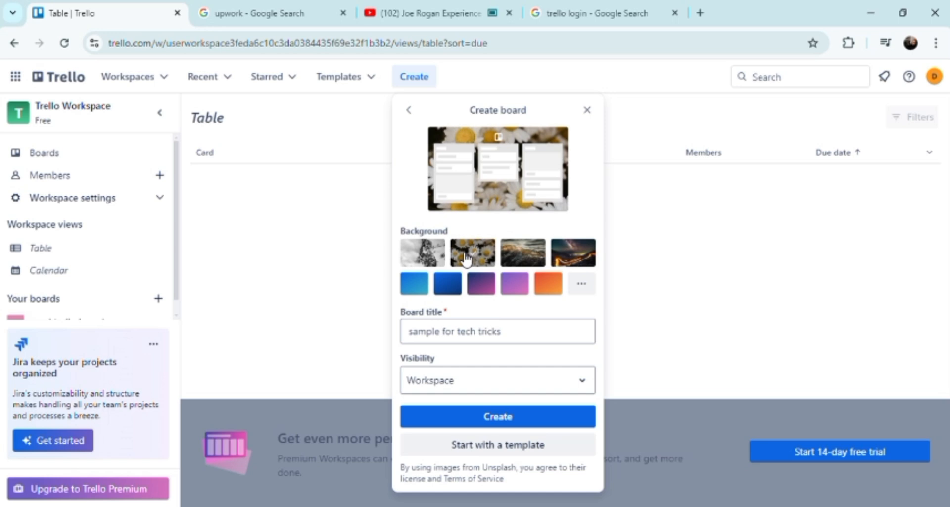
{"action": "left_click", "coordinate": [521, 263]}
{"action": "left_click", "coordinate": [570, 265]}
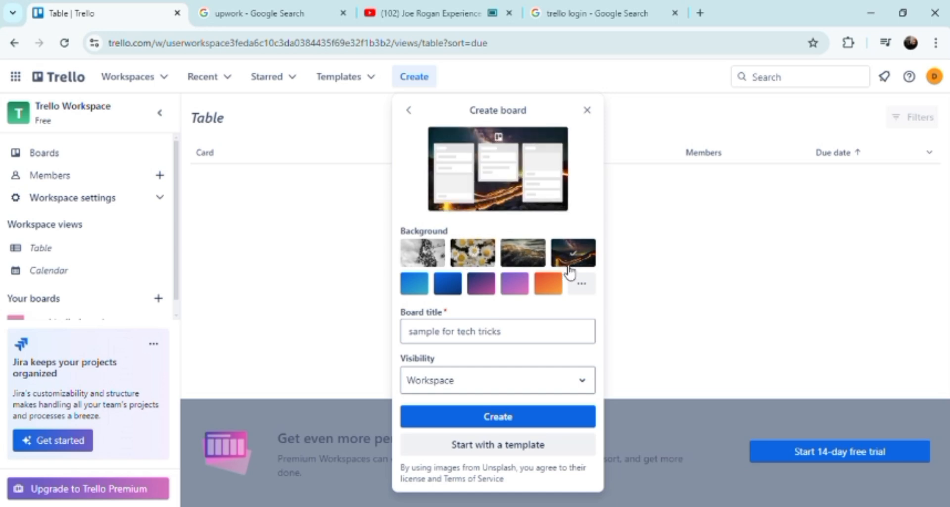
{"action": "left_click", "coordinate": [523, 418]}
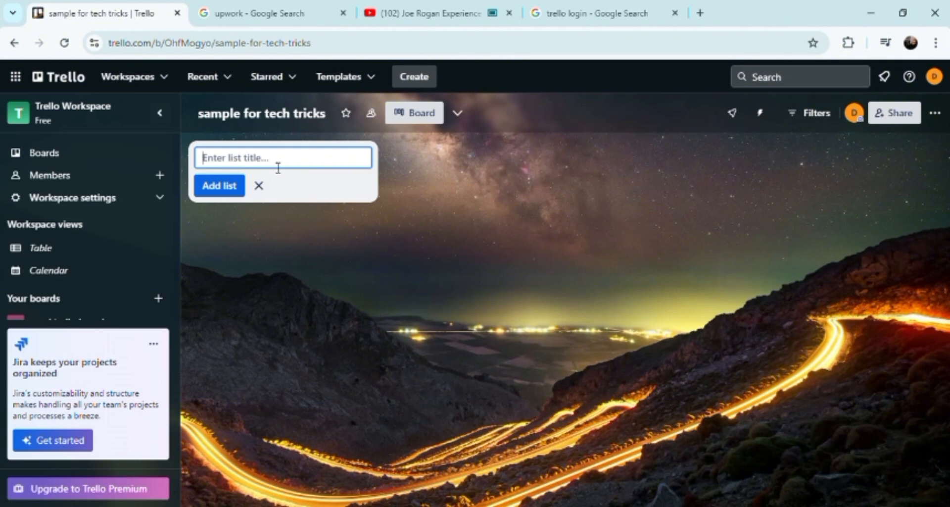
{"action": "left_click", "coordinate": [270, 277]}
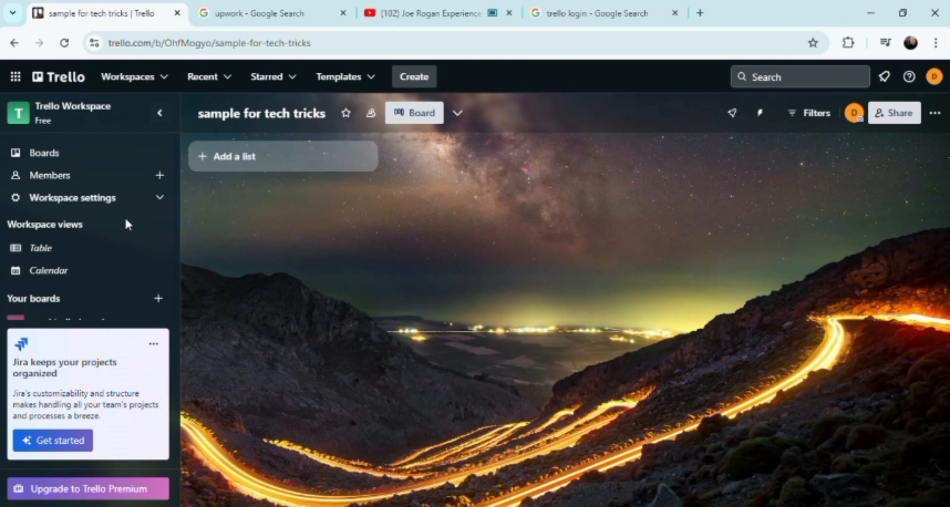
Step: View the workspace's Calendar view and the form for inviting members to the workspace
{"action": "left_click", "coordinate": [107, 271]}
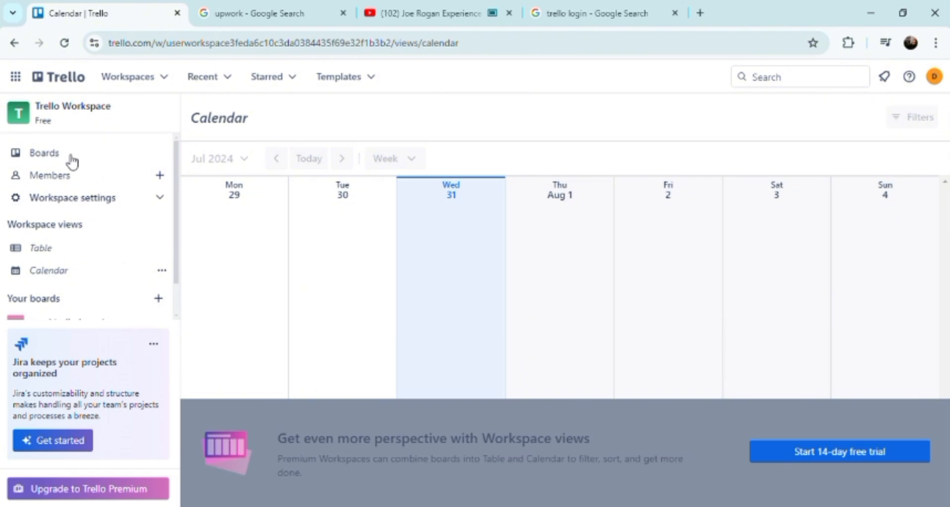
{"action": "left_click", "coordinate": [159, 177]}
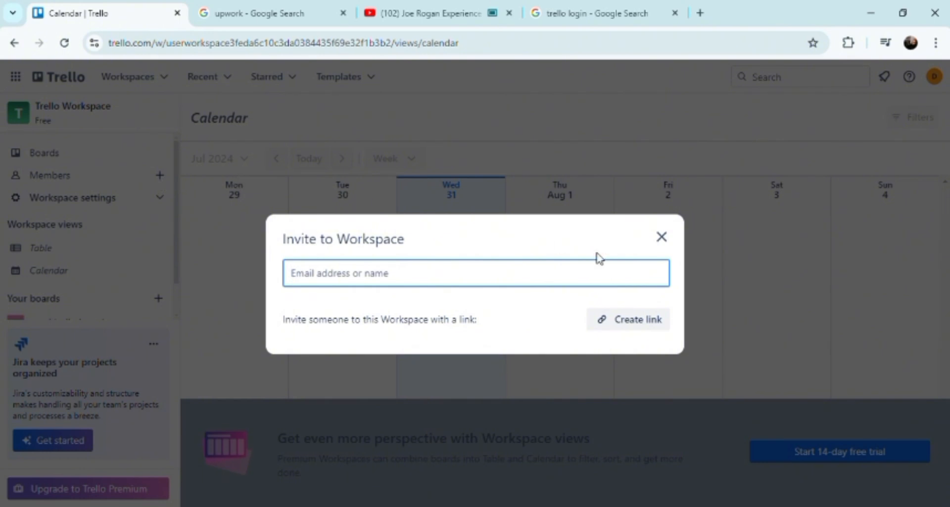
{"action": "left_click", "coordinate": [661, 238]}
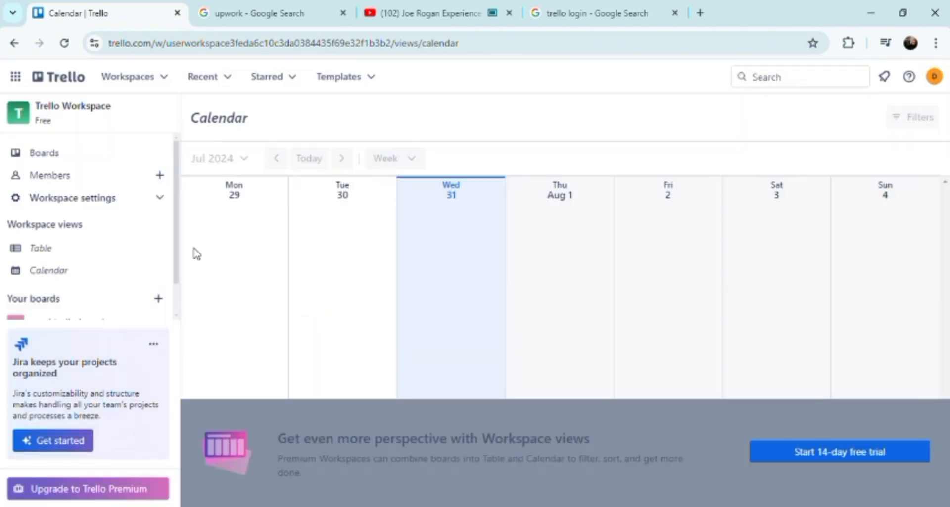
Step: Reopen the "sample for tech tricks" board and view its card filter options
{"action": "left_click_drag", "start_coordinate": [175, 258], "coordinate": [181, 316]}
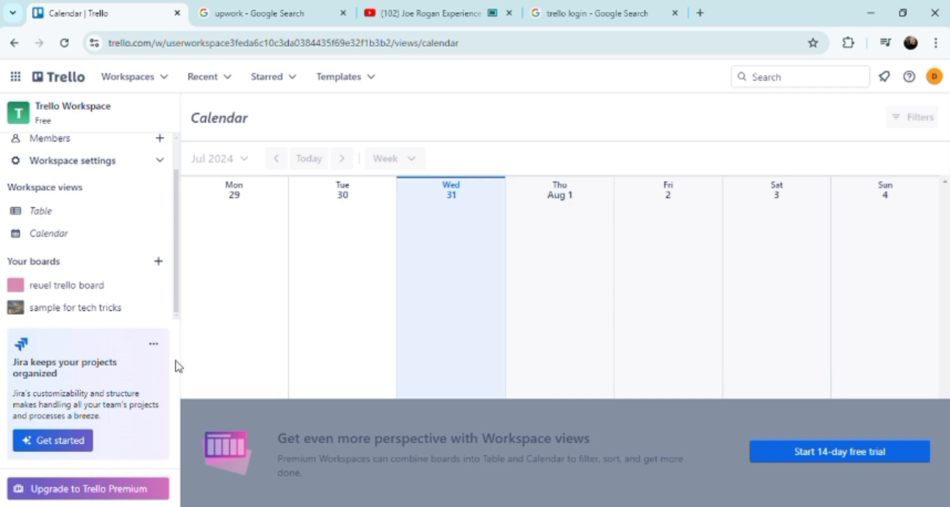
{"action": "left_click", "coordinate": [93, 310]}
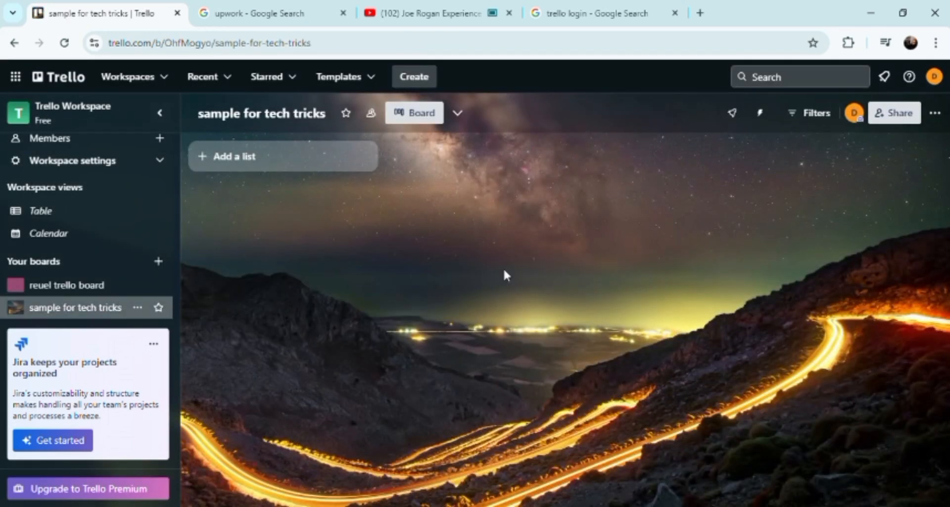
{"action": "left_click", "coordinate": [818, 116]}
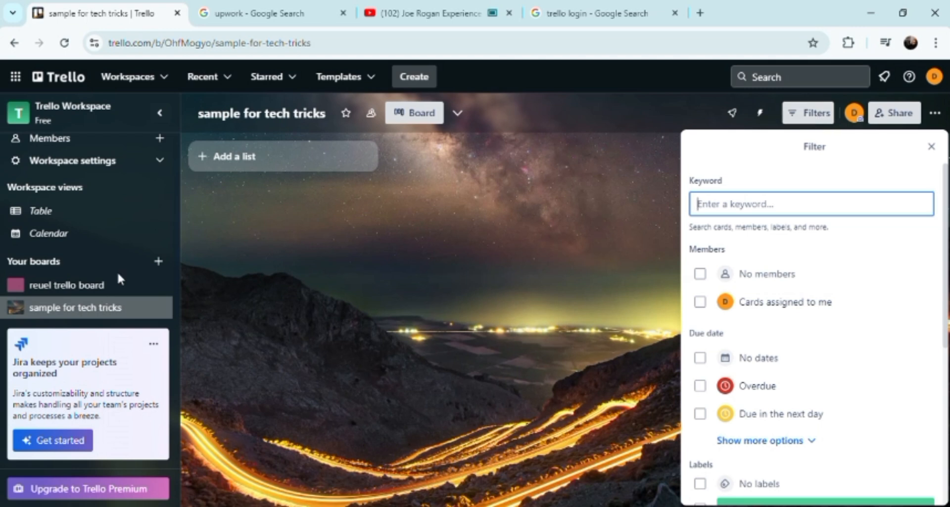
{"action": "left_click", "coordinate": [84, 312]}
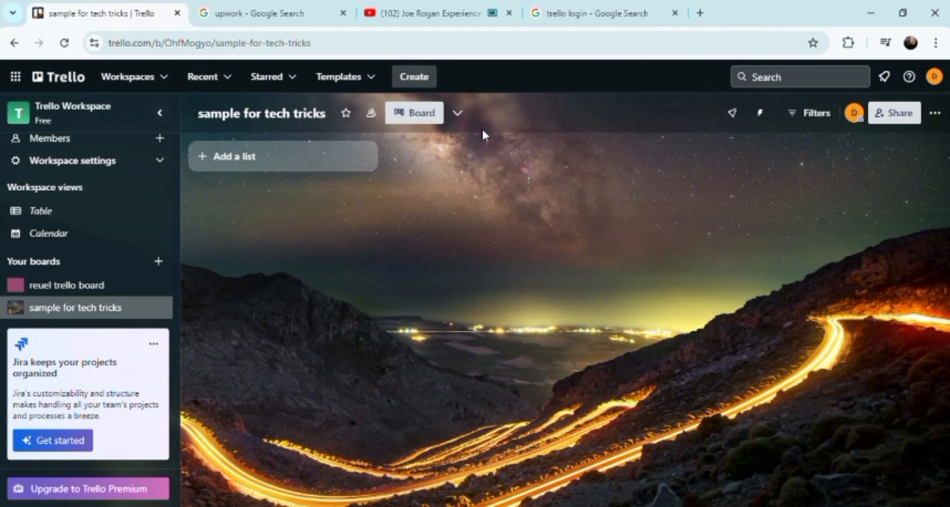
Step: View the starred boards overview and the current board's archived items
{"action": "left_click", "coordinate": [283, 86]}
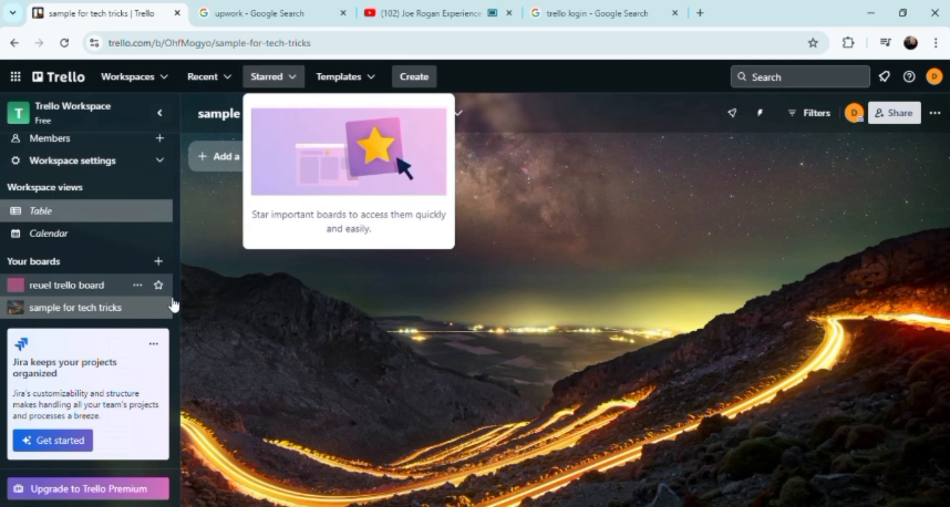
{"action": "left_click", "coordinate": [144, 394]}
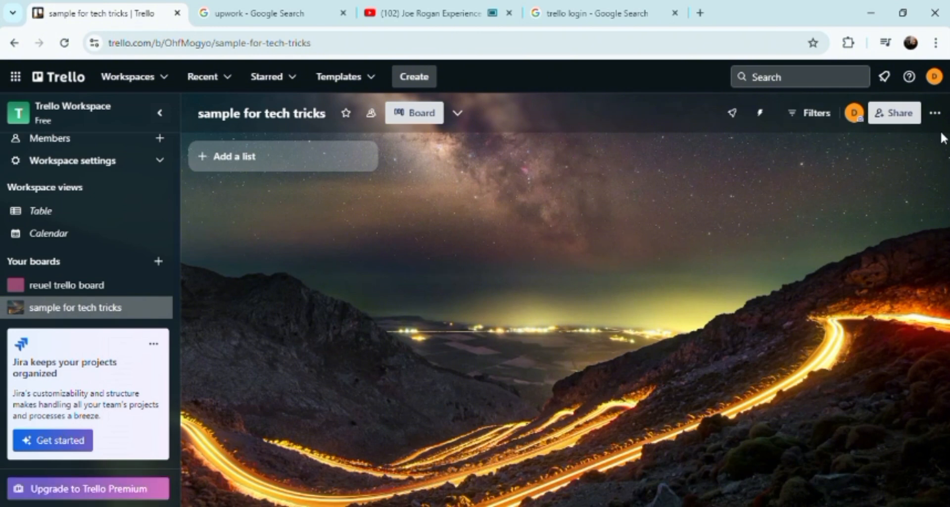
{"action": "left_click", "coordinate": [935, 113]}
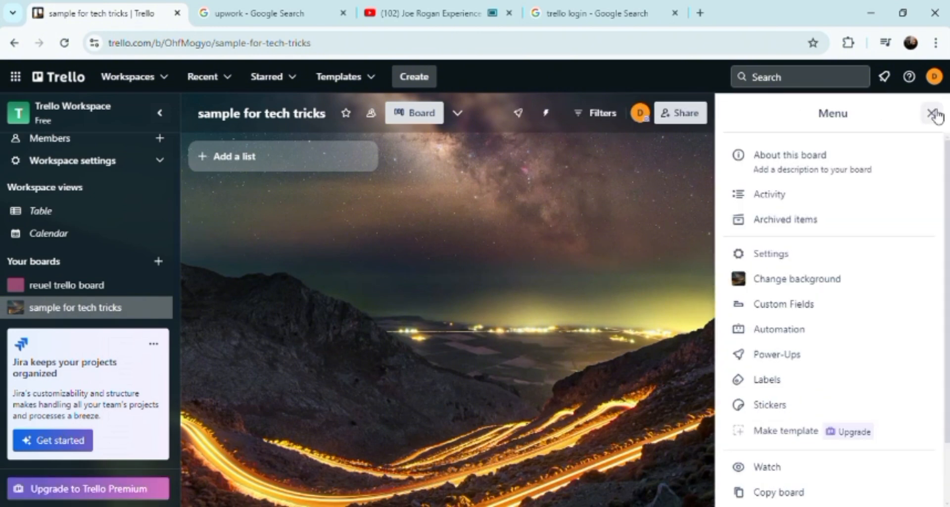
{"action": "left_click", "coordinate": [813, 219]}
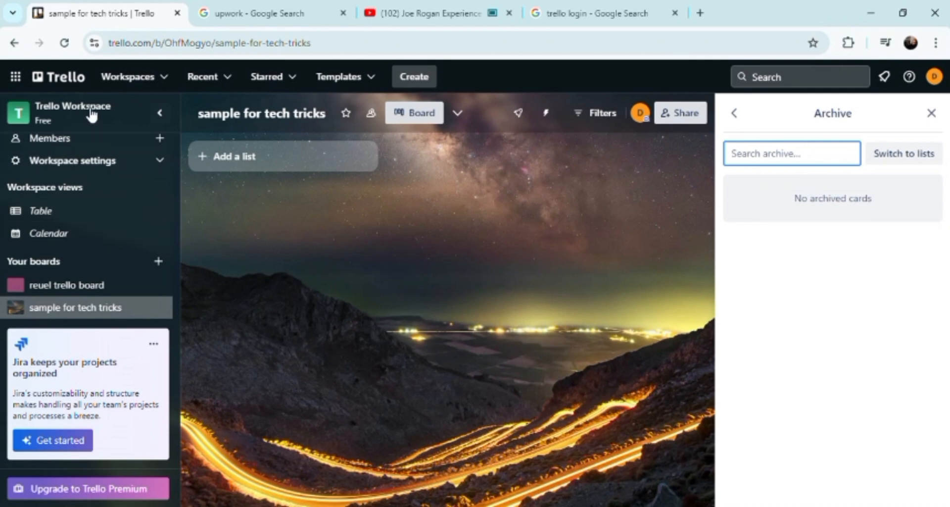
Step: Collapse the workspace sidebar and add a list titled "multiple listings" to the board
{"action": "left_click", "coordinate": [160, 113]}
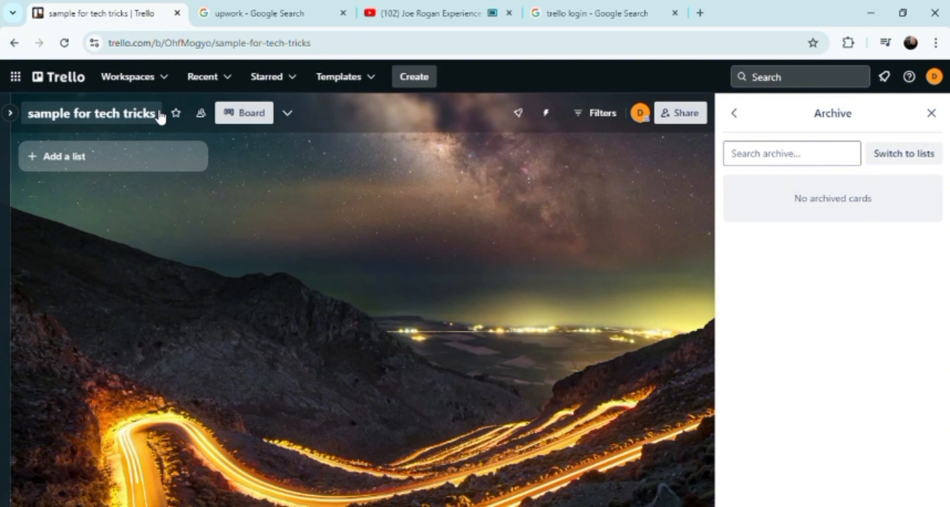
{"action": "left_click", "coordinate": [84, 157]}
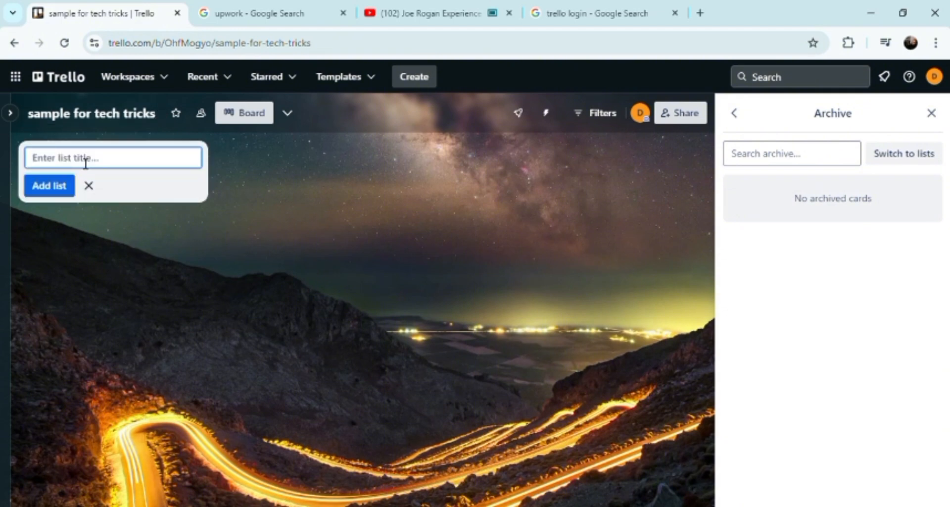
{"action": "type", "text": "multiple listings"}
{"action": "left_click", "coordinate": [64, 187]}
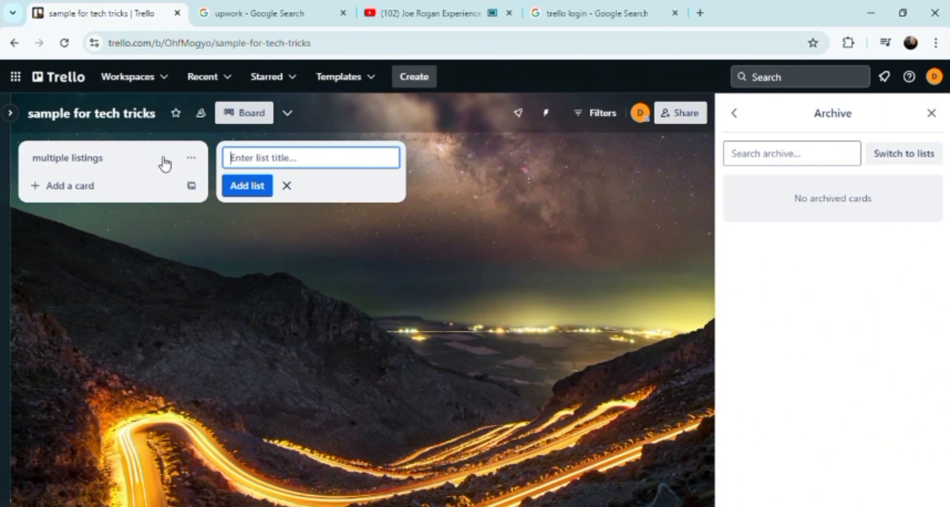
{"action": "left_click", "coordinate": [193, 187]}
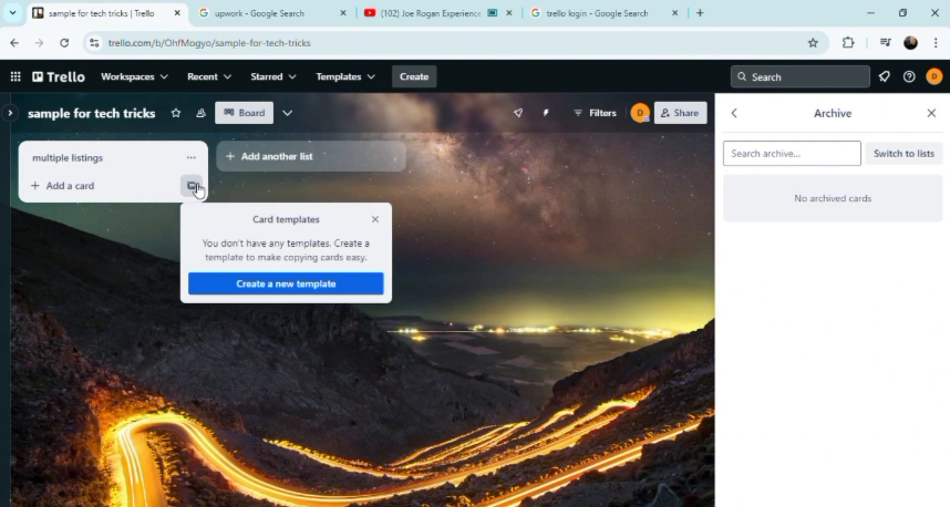
{"action": "left_click", "coordinate": [227, 284]}
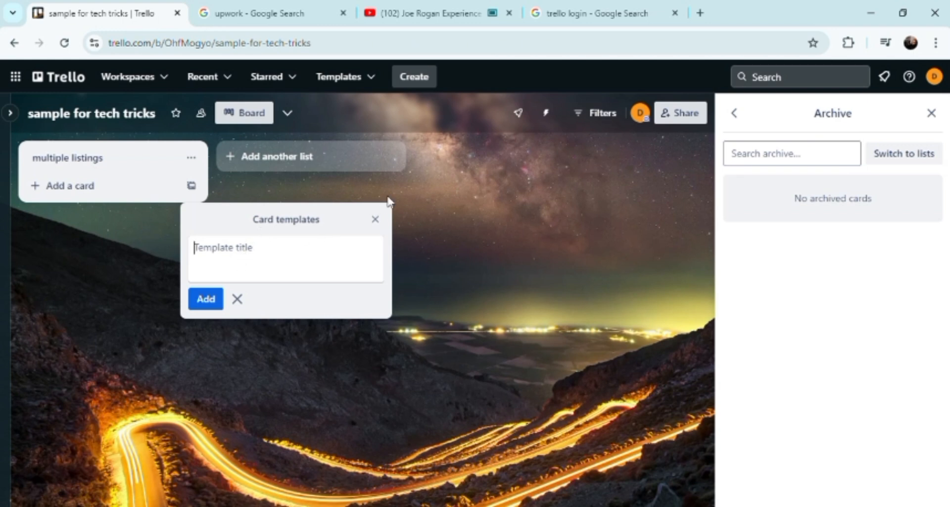
{"action": "left_click", "coordinate": [377, 219]}
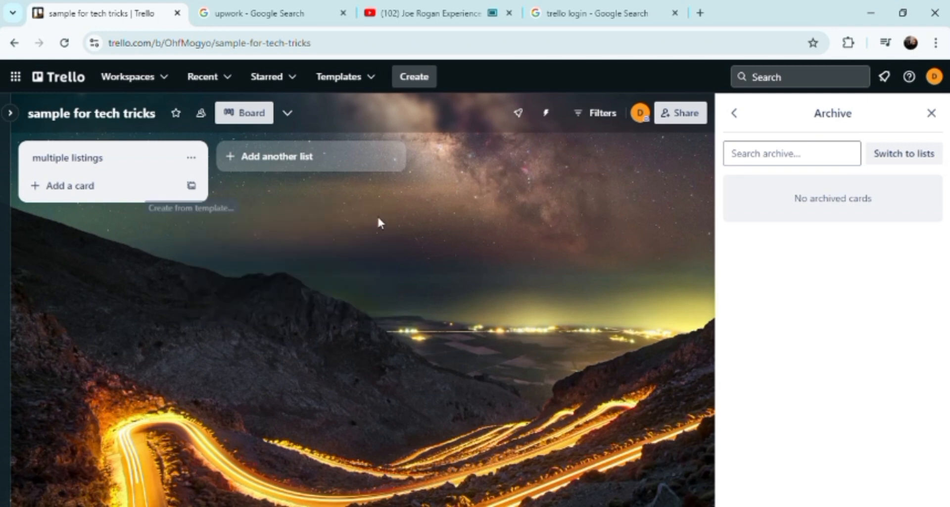
Step: Add a card named "culag listing" to the "multiple listings" list
{"action": "left_click", "coordinate": [95, 160]}
{"action": "left_click", "coordinate": [55, 195]}
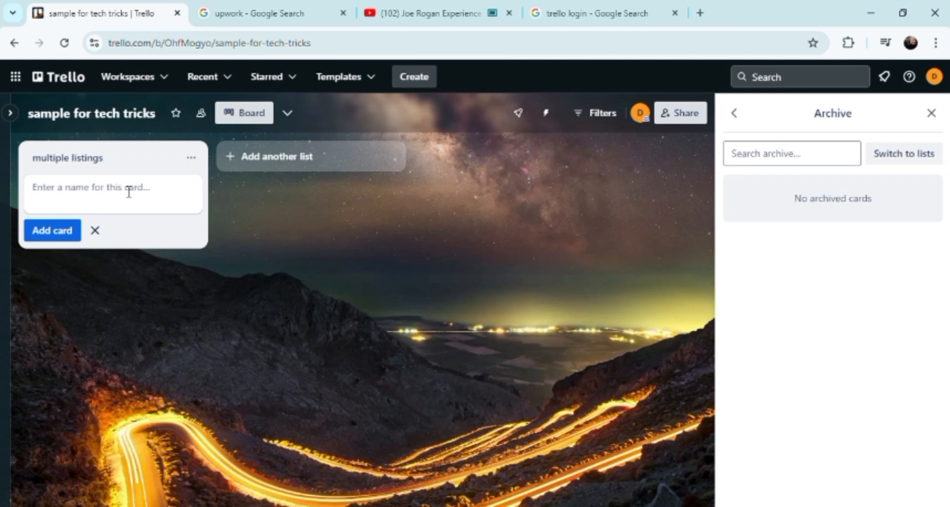
{"action": "type", "text": "culag"}
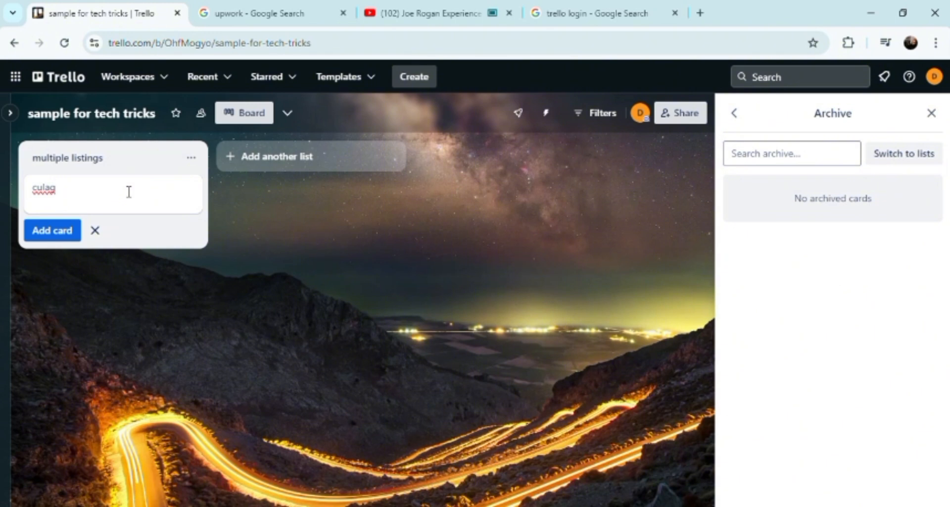
{"action": "type", "text": "listing"}
{"action": "left_click", "coordinate": [43, 232]}
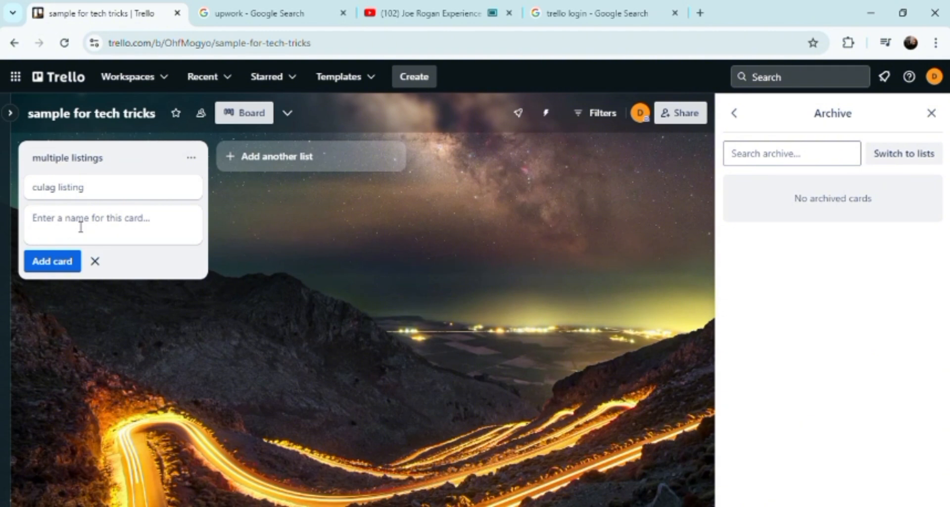
{"action": "type", "text": "priv"}
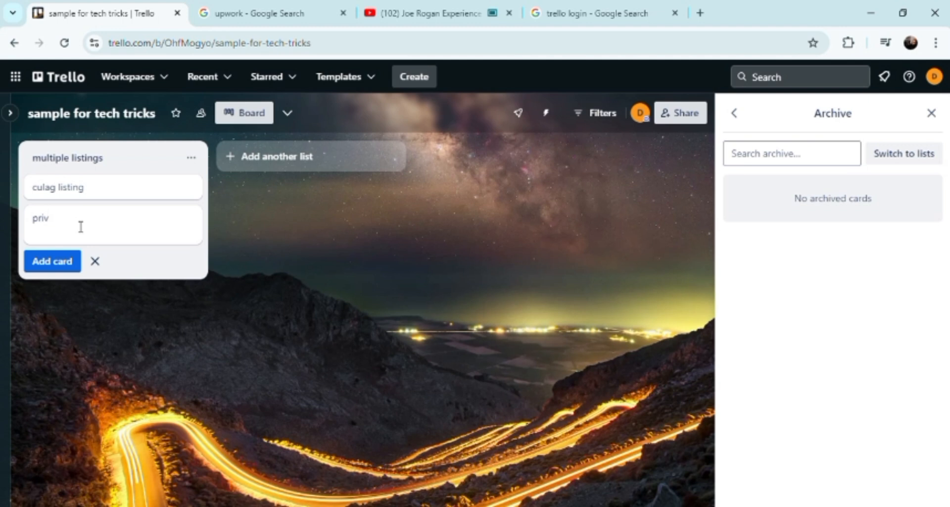
{"action": "type", "text": "ilaged"}
{"action": "left_click", "coordinate": [64, 224]}
{"action": "key", "text": "BackSpace"}
{"action": "key", "text": "BackSpace"}
{"action": "key", "text": "BackSpace"}
{"action": "key", "text": "BackSpace"}
{"action": "key", "text": "BackSpace"}
{"action": "key", "text": "BackSpace"}
{"action": "key", "text": "BackSpace"}
{"action": "key", "text": "BackSpace"}
{"action": "key", "text": "BackSpace"}
{"action": "key", "text": "BackSpace"}
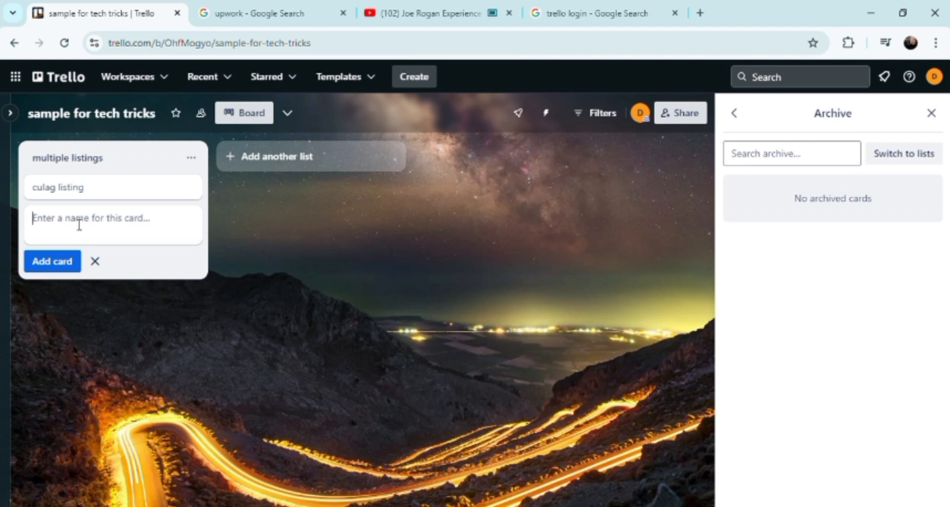
Step: Add a second card named "primitive substance" to the "multiple listings" list and close the card entry
{"action": "type", "text": "primitiv"}
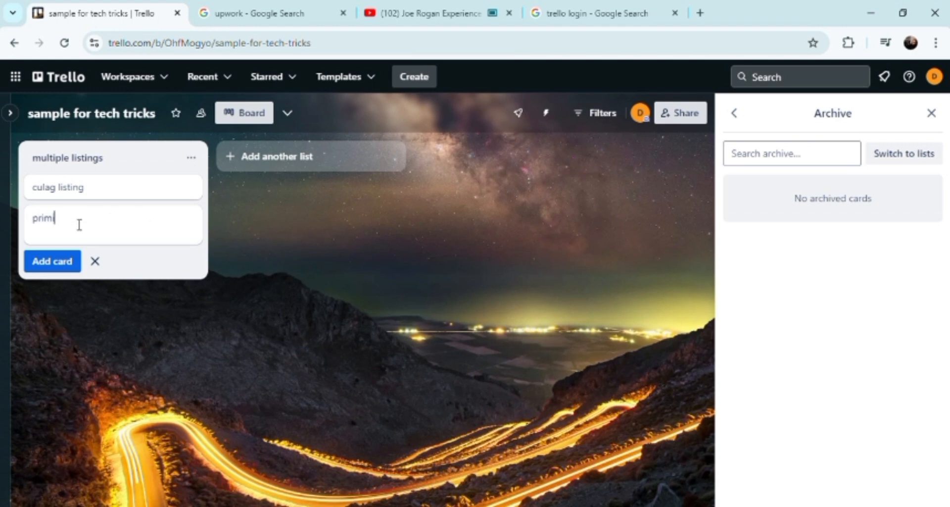
{"action": "type", "text": "e substance"}
{"action": "key", "text": "Return"}
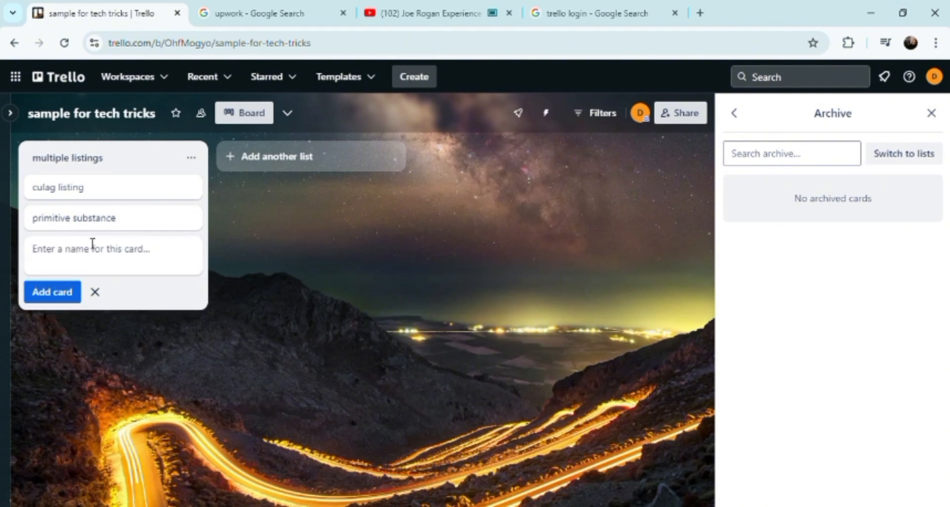
{"action": "left_click", "coordinate": [144, 326]}
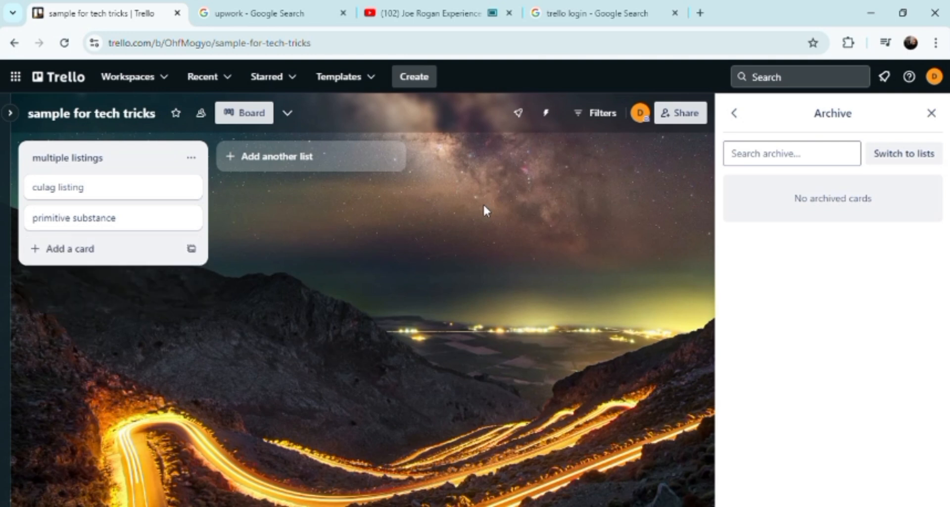
Step: Add the featured Slack Power-Up to the "sample for tech tricks" board
{"action": "left_click", "coordinate": [518, 113]}
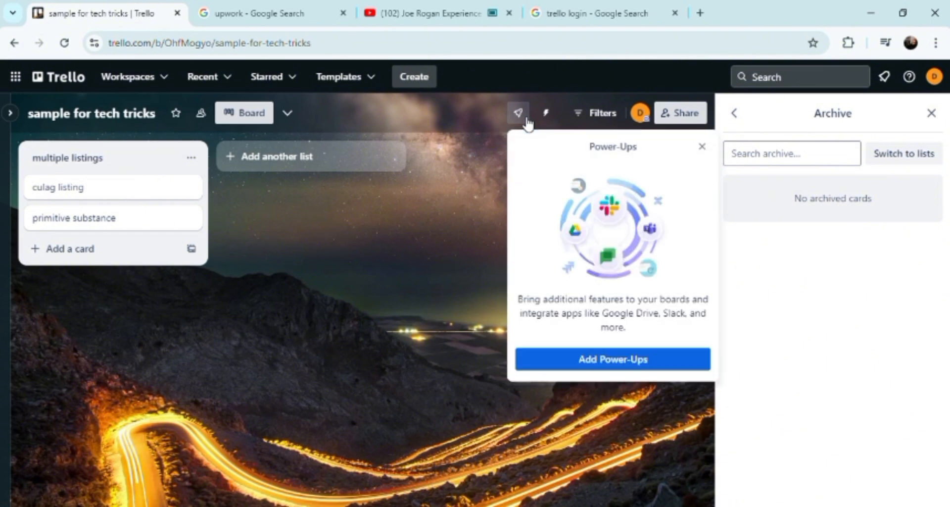
{"action": "left_click", "coordinate": [702, 147]}
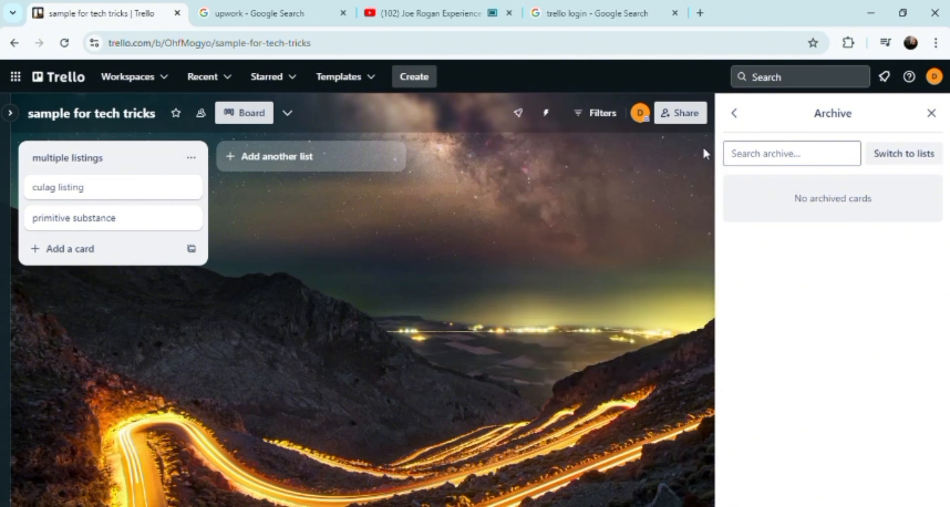
{"action": "left_click", "coordinate": [527, 118]}
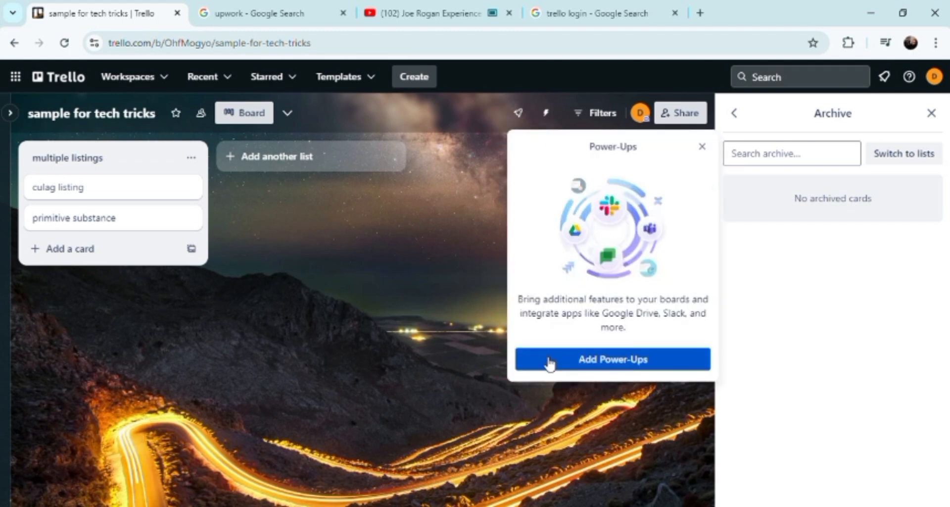
{"action": "left_click", "coordinate": [550, 361]}
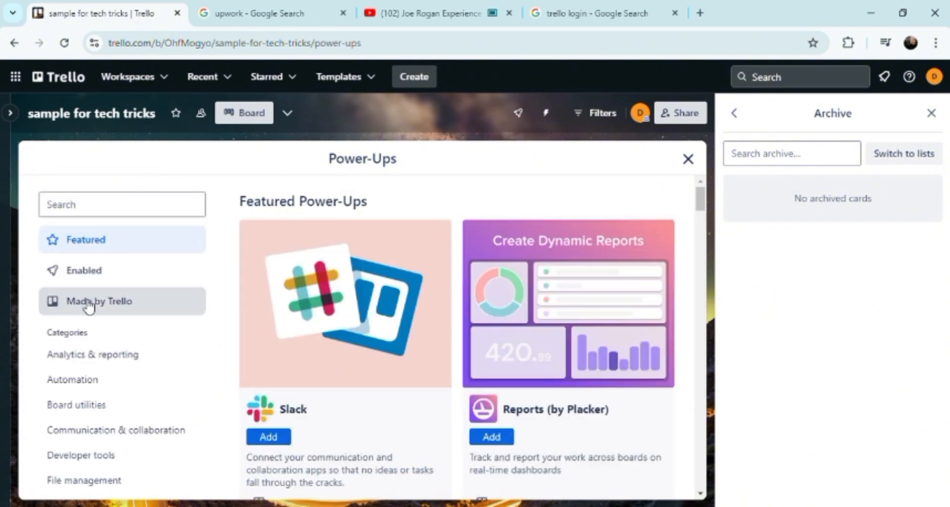
{"action": "left_click", "coordinate": [269, 437]}
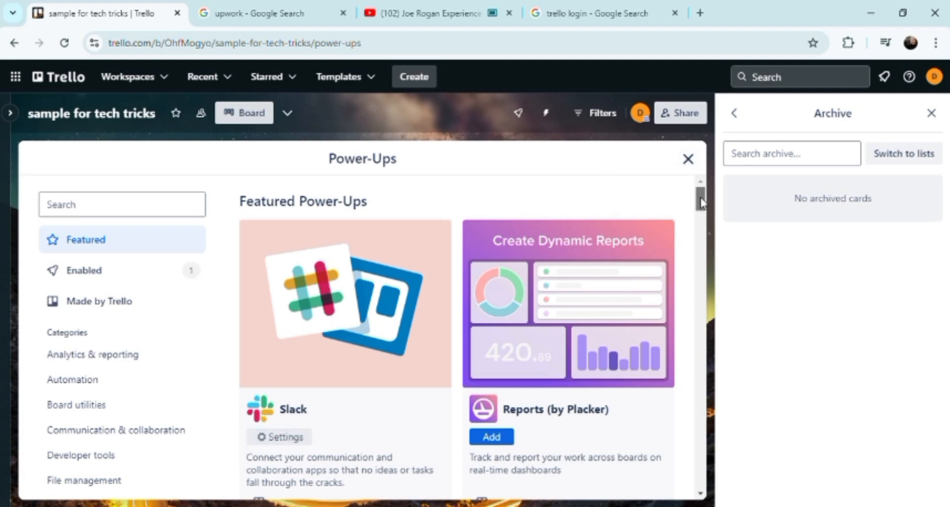
Step: Browse the Power-Ups offered in the Board utilities and HR & operations categories
{"action": "mouse_move", "coordinate": [700, 202]}
{"action": "left_mouse_down"}
{"action": "mouse_move", "coordinate": [701, 272]}
{"action": "mouse_move", "coordinate": [701, 197]}
{"action": "left_mouse_up"}
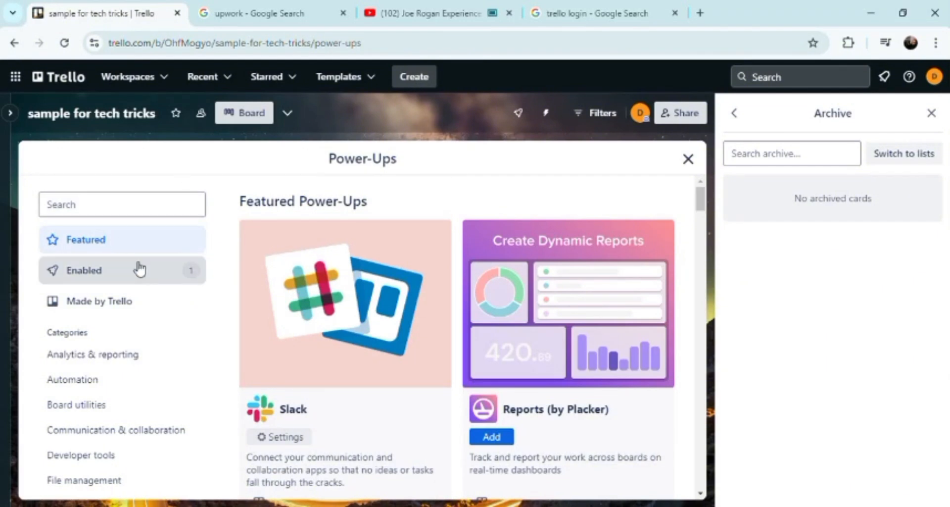
{"action": "left_click", "coordinate": [133, 402]}
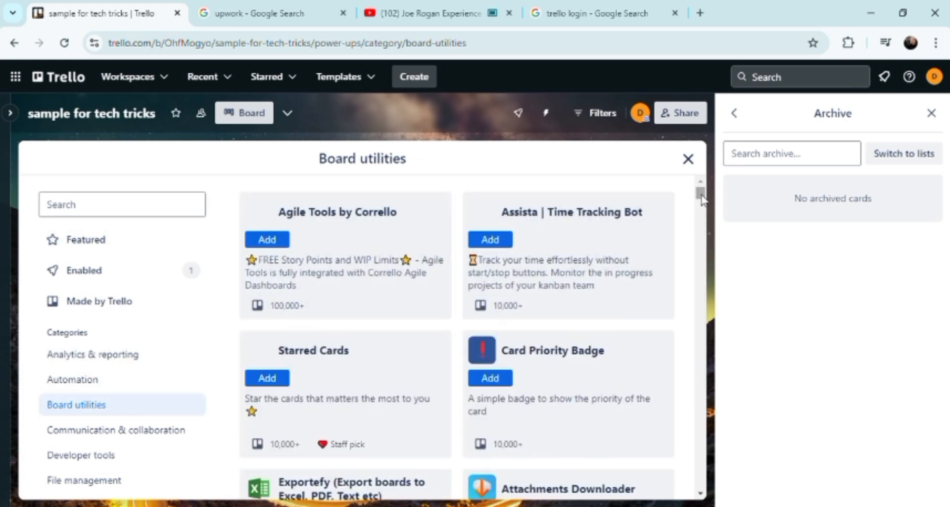
{"action": "scroll", "coordinate": [477, 213], "scroll_direction": "down", "scroll_amount": 3}
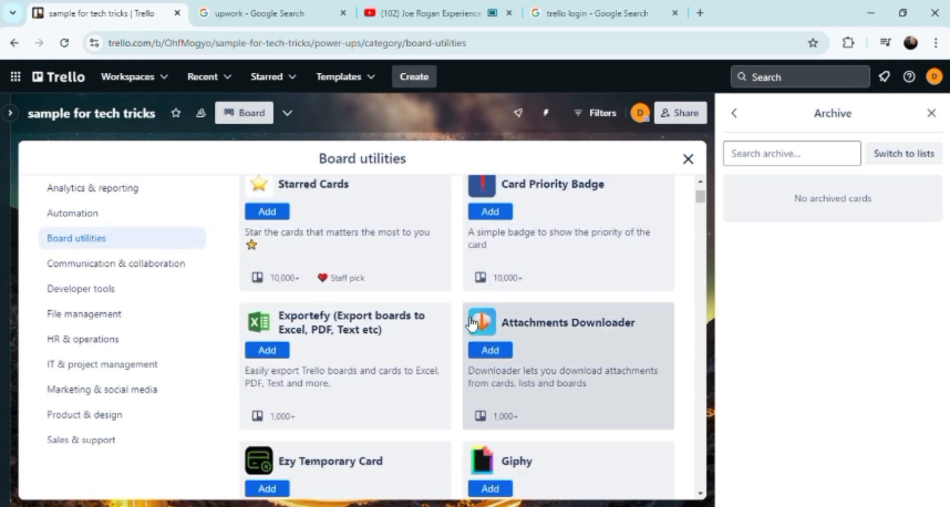
{"action": "left_click_drag", "start_coordinate": [471, 324], "coordinate": [678, 372]}
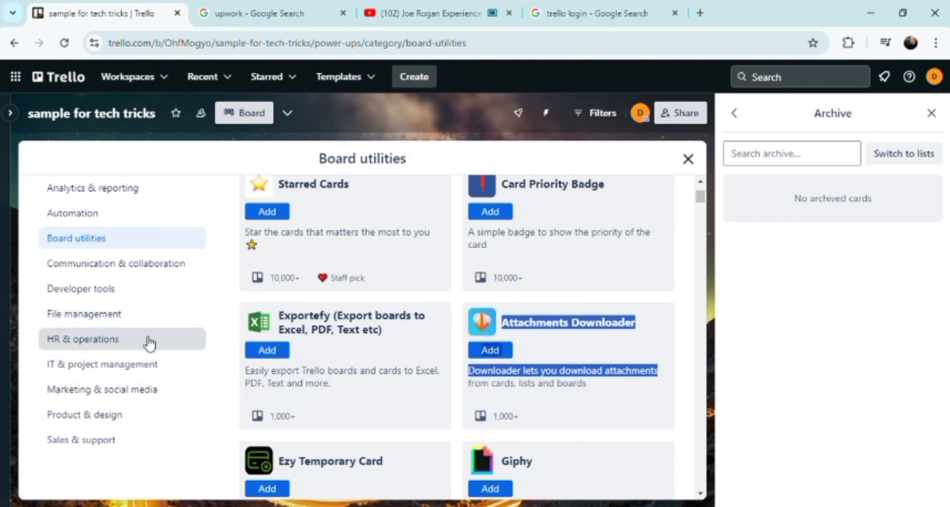
{"action": "left_click", "coordinate": [149, 340]}
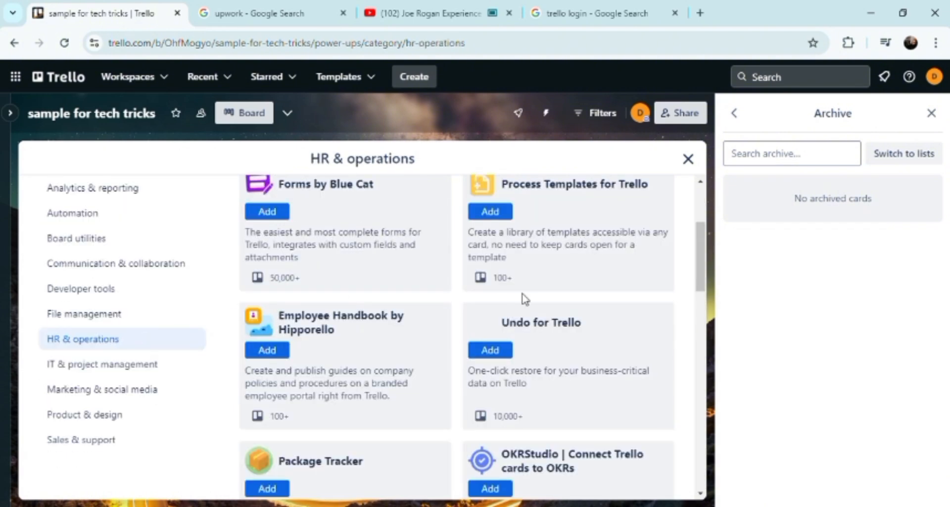
{"action": "left_click_drag", "start_coordinate": [702, 261], "coordinate": [695, 240]}
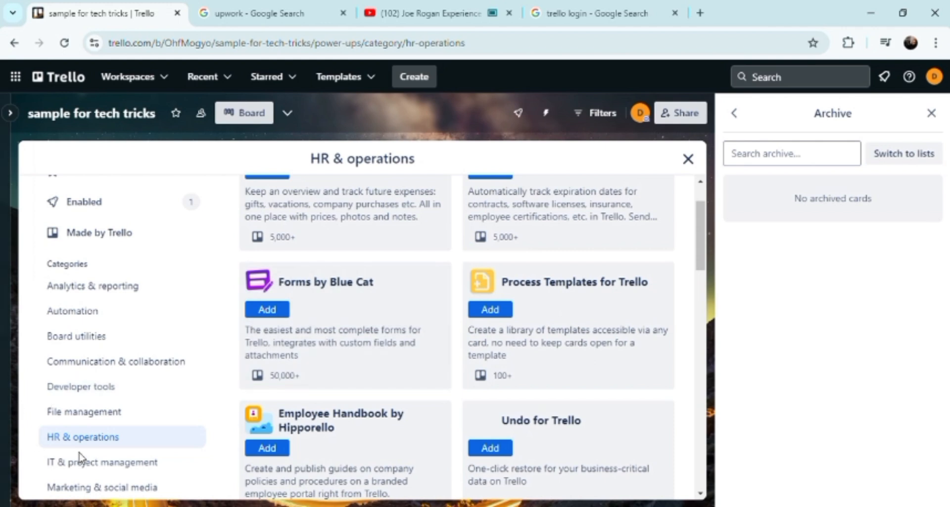
Step: Browse the Power-Ups offered in the Developer tools and Analytics & reporting categories
{"action": "left_click", "coordinate": [91, 397]}
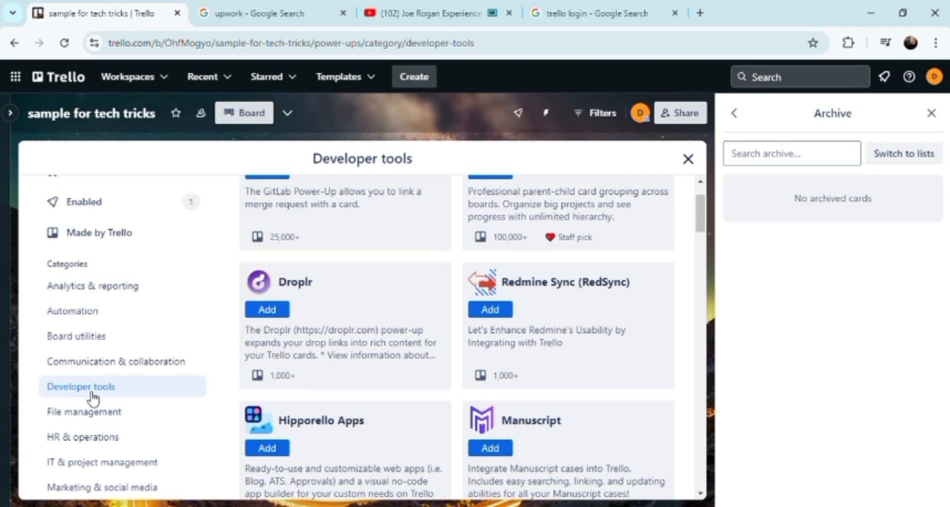
{"action": "left_click", "coordinate": [128, 295]}
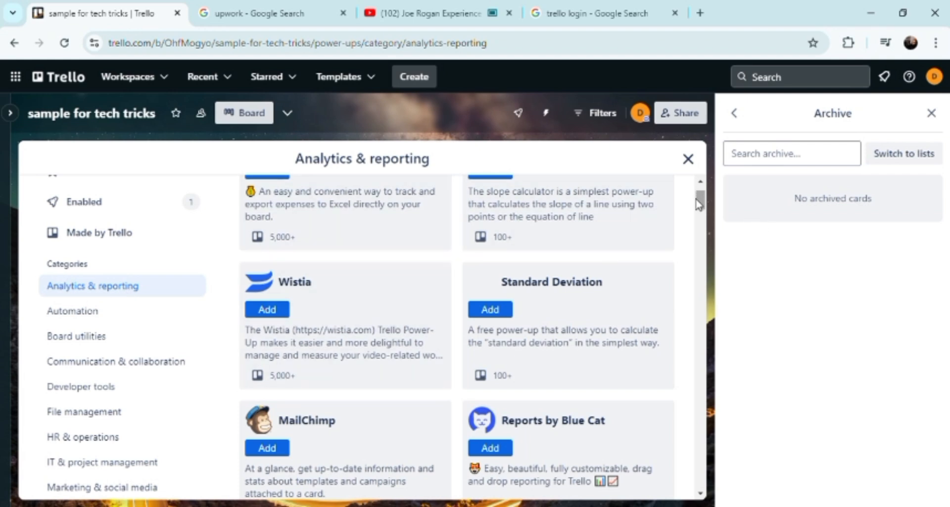
{"action": "left_click_drag", "start_coordinate": [698, 202], "coordinate": [703, 271]}
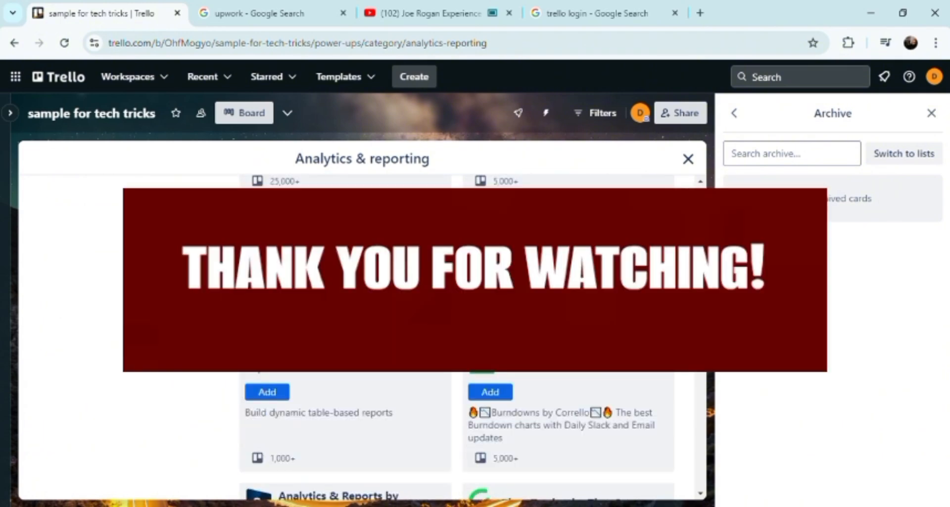